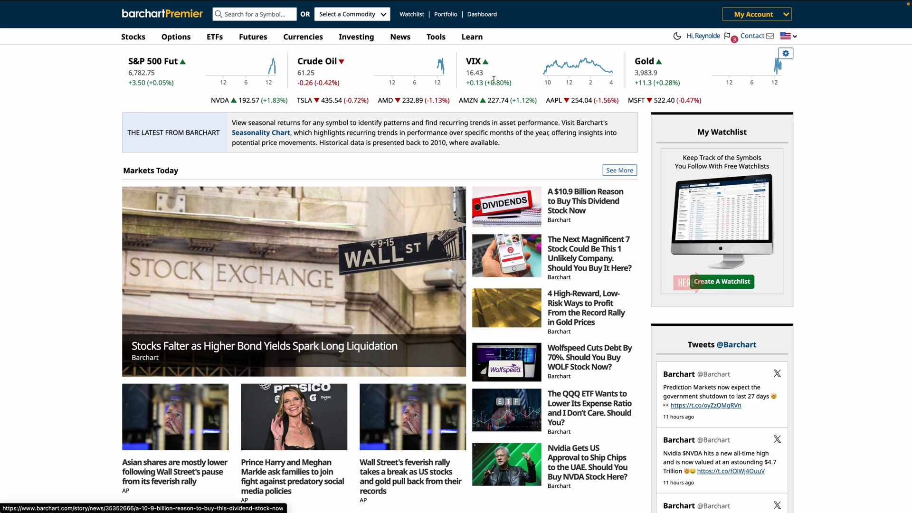
Step: Create a watchlist named New Watchlist with the site default view and End-of-Day e-mails in Main View format
{"action": "left_click", "coordinate": [418, 18]}
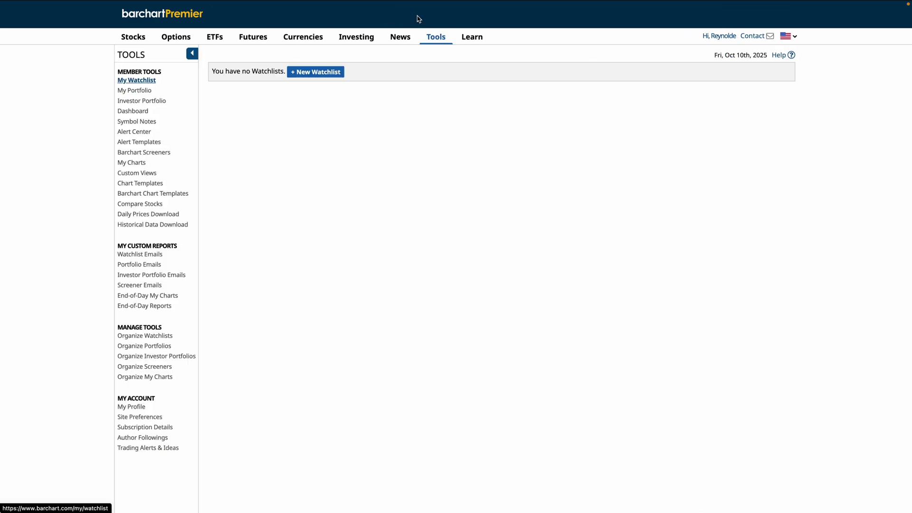
{"action": "left_click", "coordinate": [331, 77]}
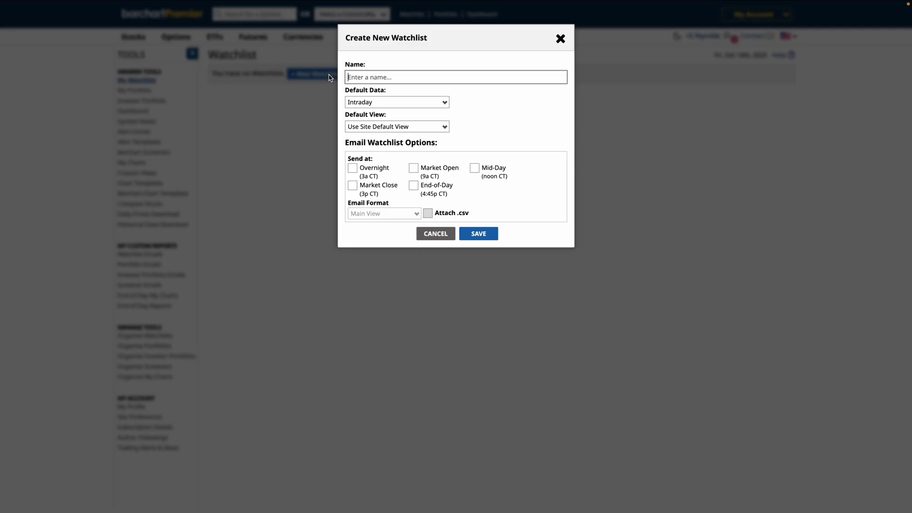
{"action": "left_click", "coordinate": [375, 78]}
{"action": "left_click", "coordinate": [406, 101]}
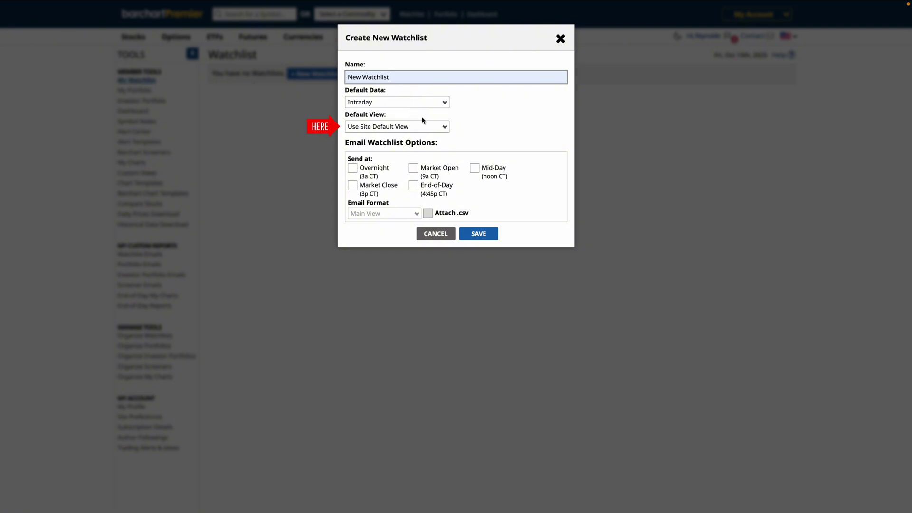
{"action": "left_click", "coordinate": [432, 127]}
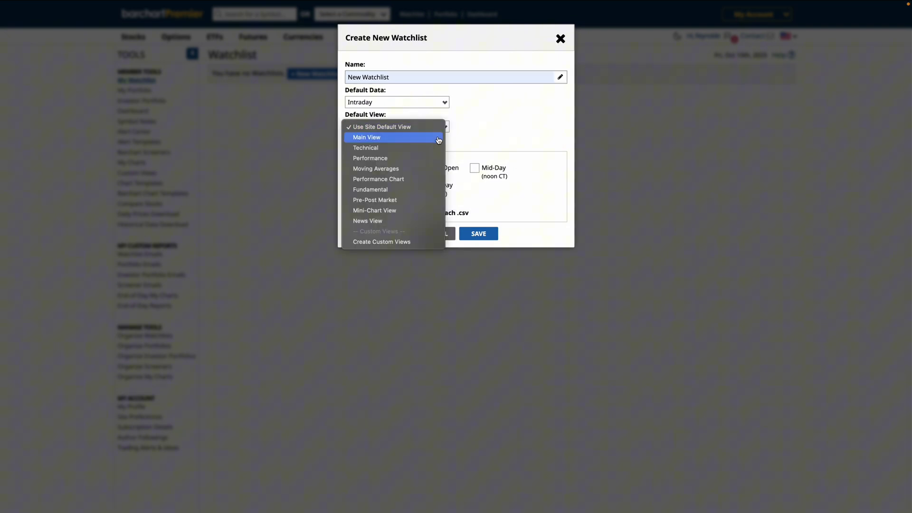
{"action": "left_click", "coordinate": [478, 126]}
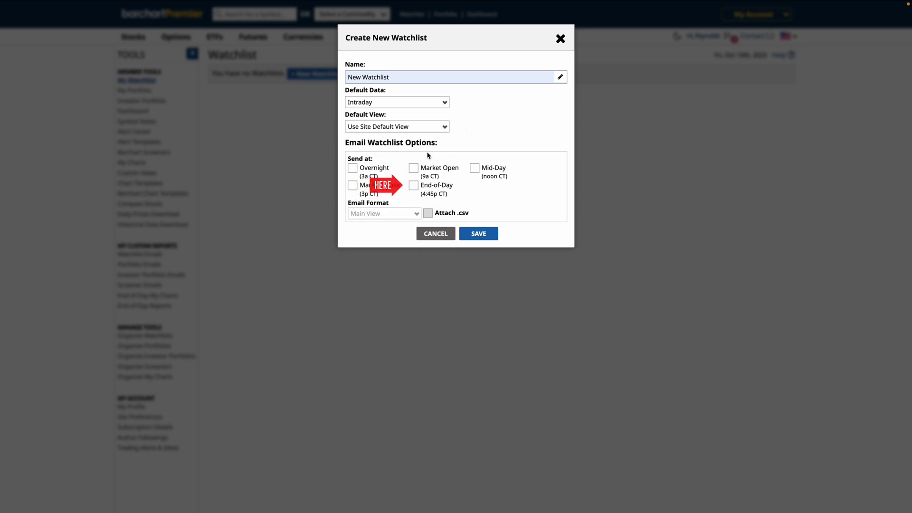
{"action": "left_click", "coordinate": [414, 187]}
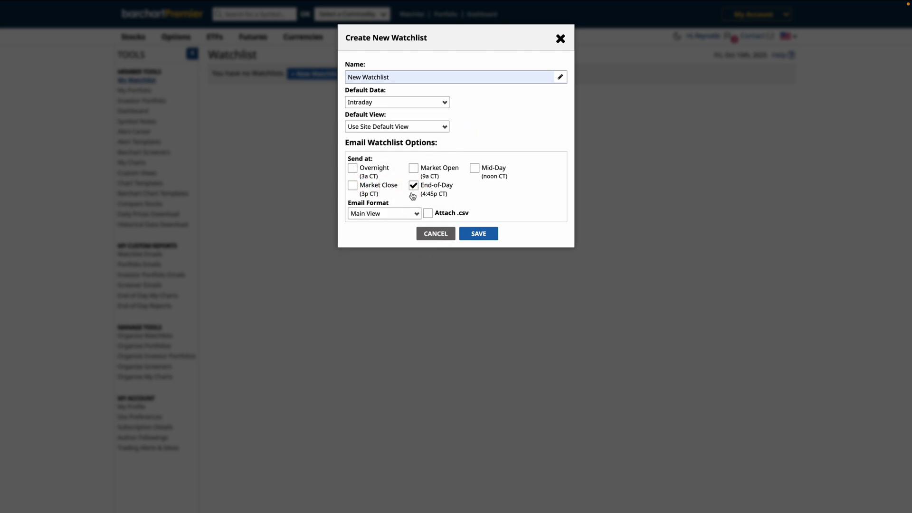
{"action": "left_click", "coordinate": [407, 217]}
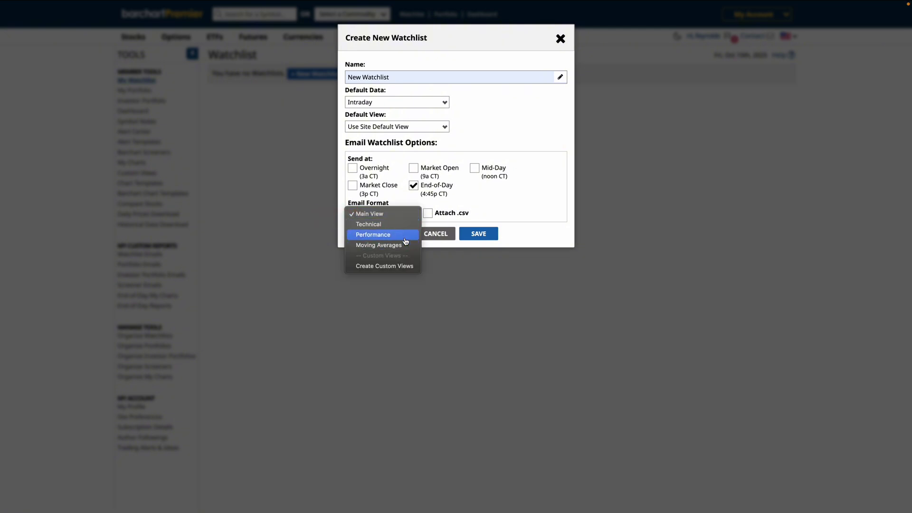
{"action": "left_click", "coordinate": [415, 213]}
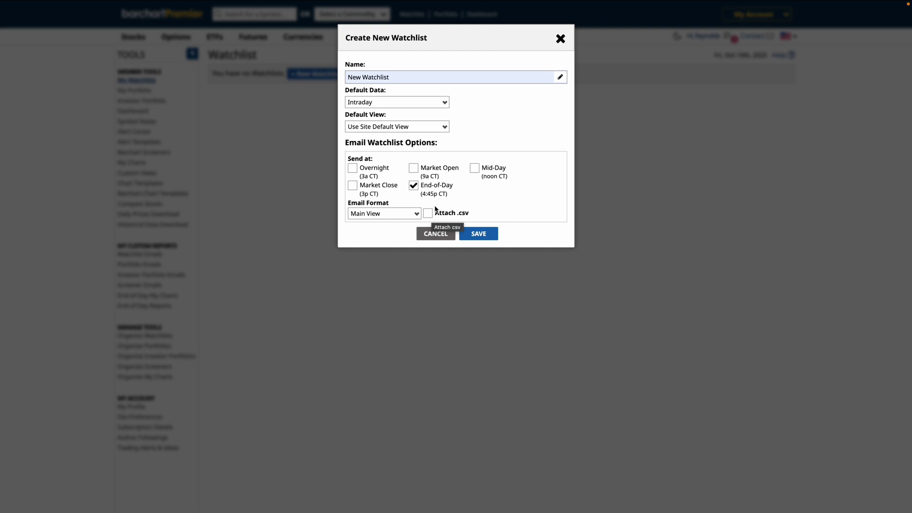
Step: Save the watchlist and add SPY, QQQ and IWM to it
{"action": "left_click", "coordinate": [490, 235]}
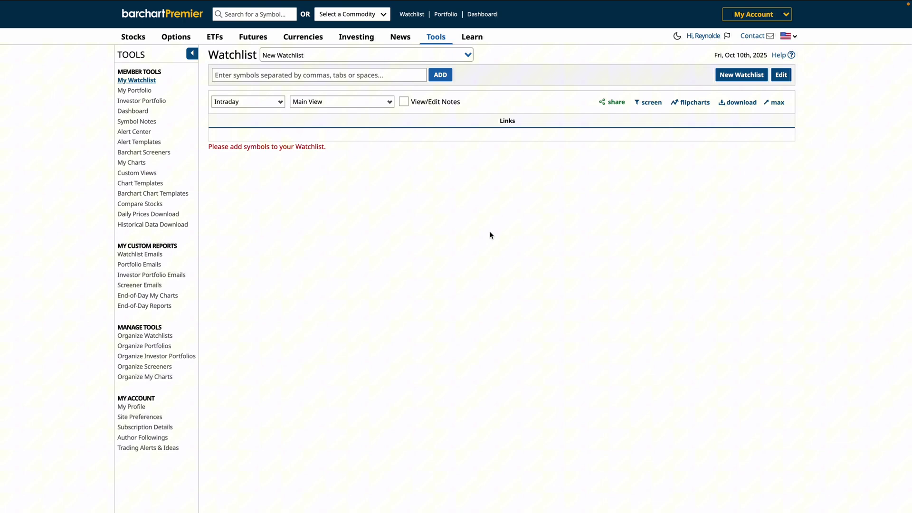
{"action": "left_click", "coordinate": [303, 74]}
{"action": "type", "text": "SPY"}
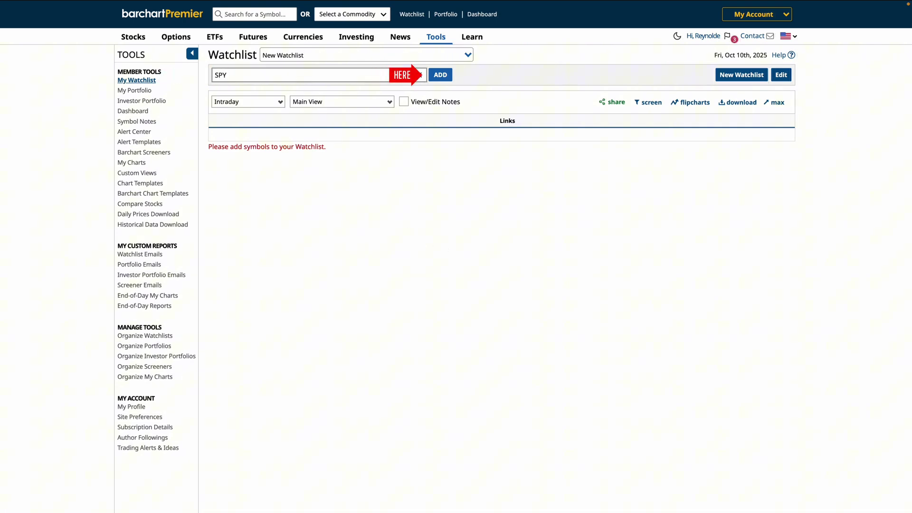
{"action": "left_click", "coordinate": [441, 75]}
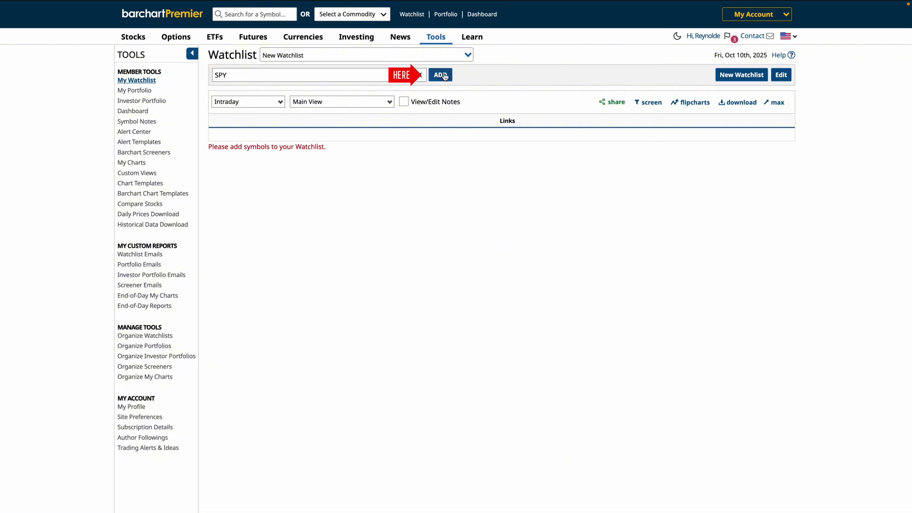
{"action": "left_click", "coordinate": [303, 74]}
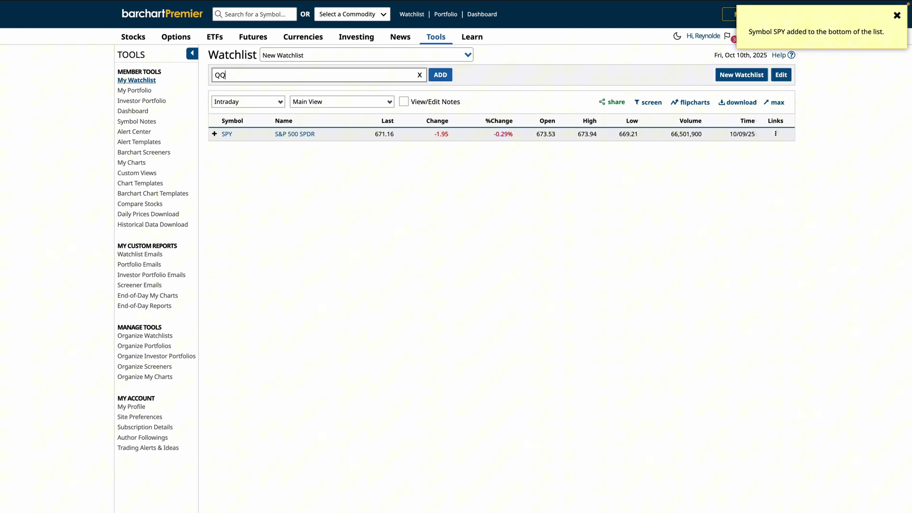
{"action": "type", "text": "QQQ, IWM"}
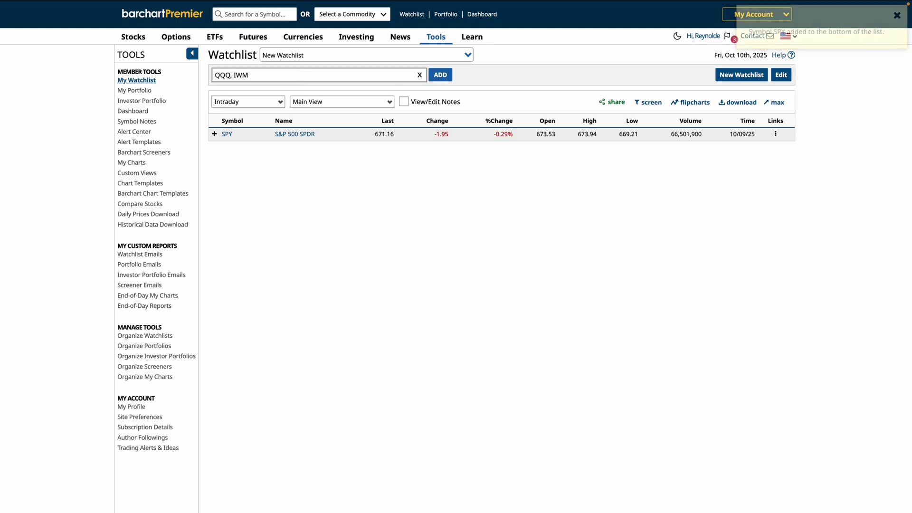
{"action": "key", "text": "Return"}
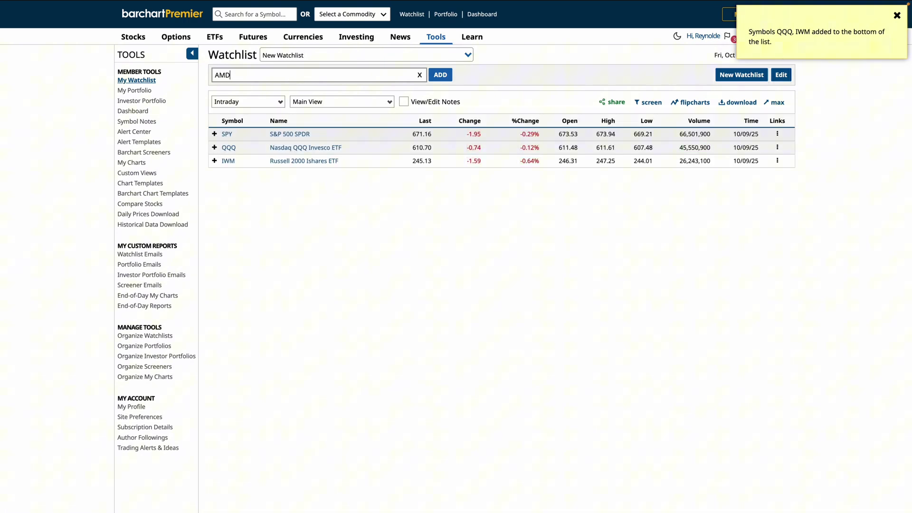
Step: Add AMD, NVDA, ASML and the corn futures ZC*1 and ZC*2
{"action": "type", "text": "AMD NVDA"}
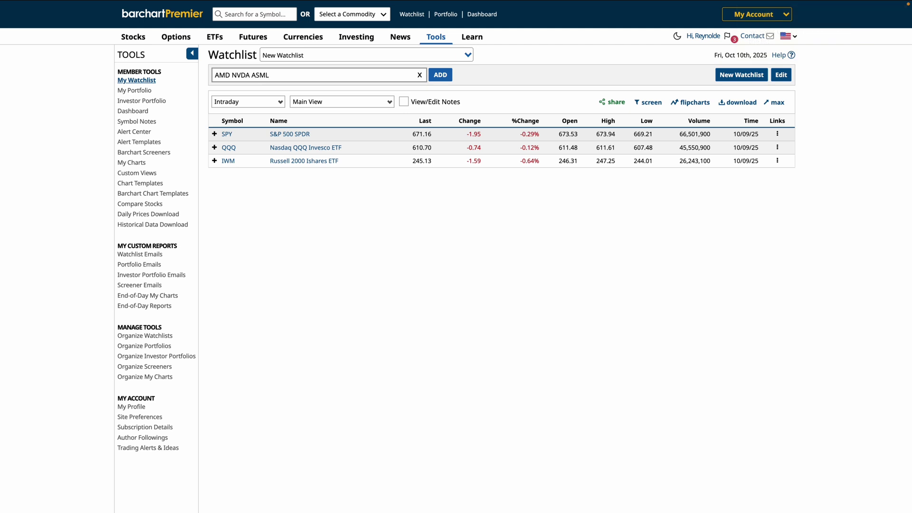
{"action": "type", "text": " ASML"}
{"action": "key", "text": "Return"}
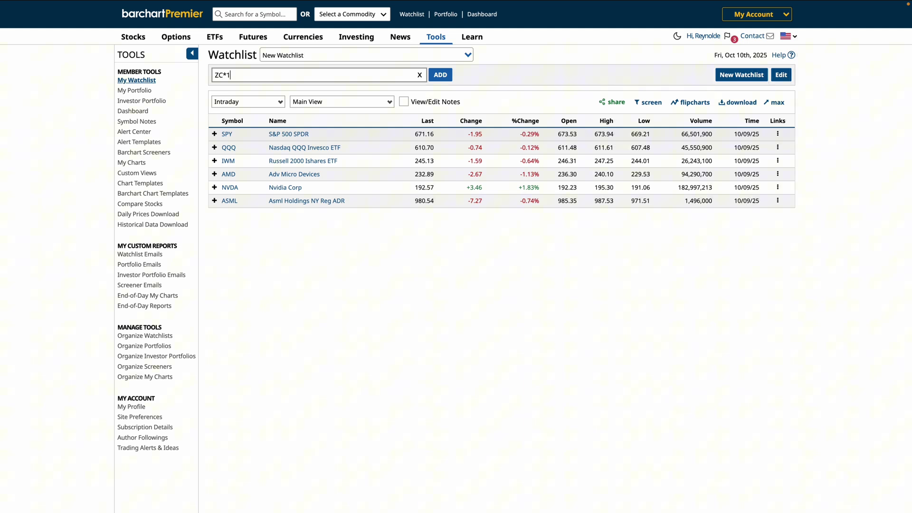
{"action": "key", "text": "Return"}
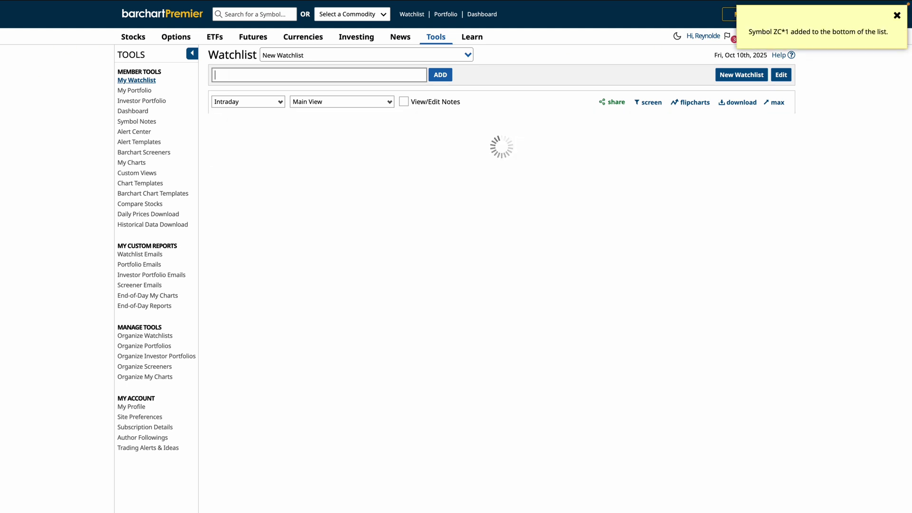
{"action": "type", "text": "zc"}
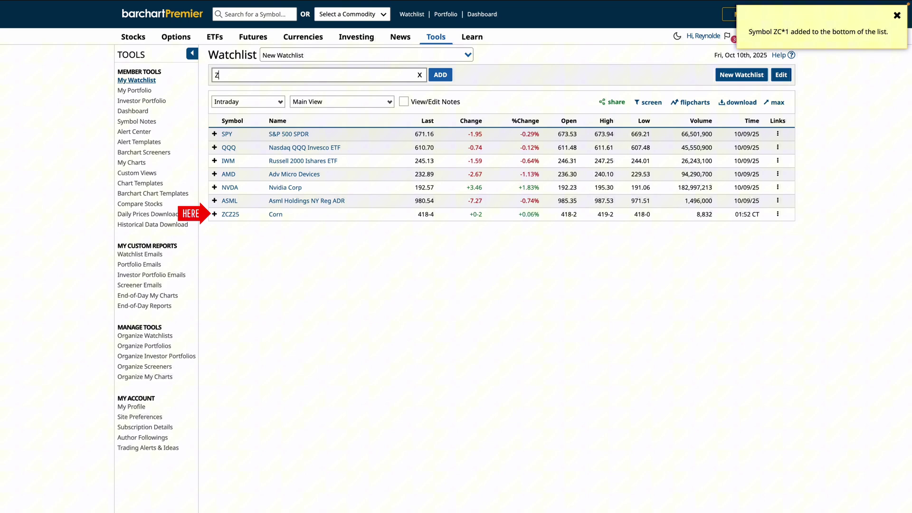
{"action": "type", "text": "*2"}
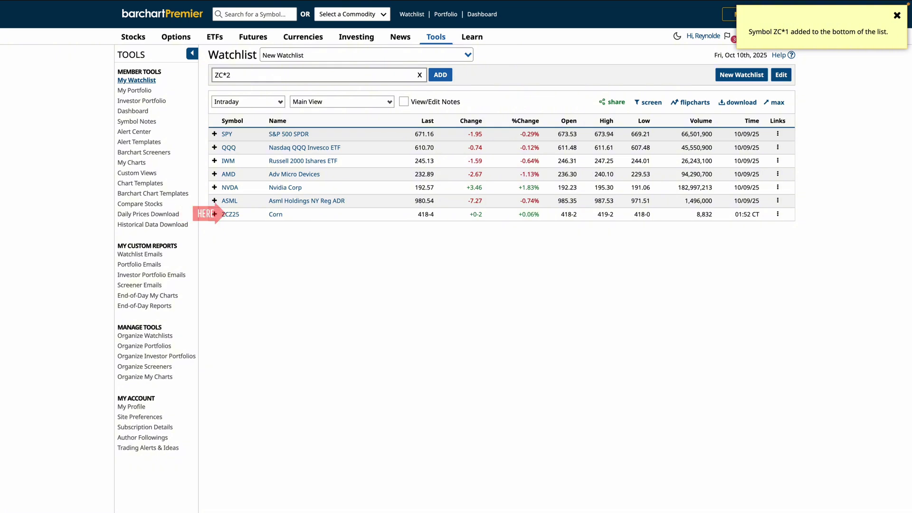
{"action": "key", "text": "Return"}
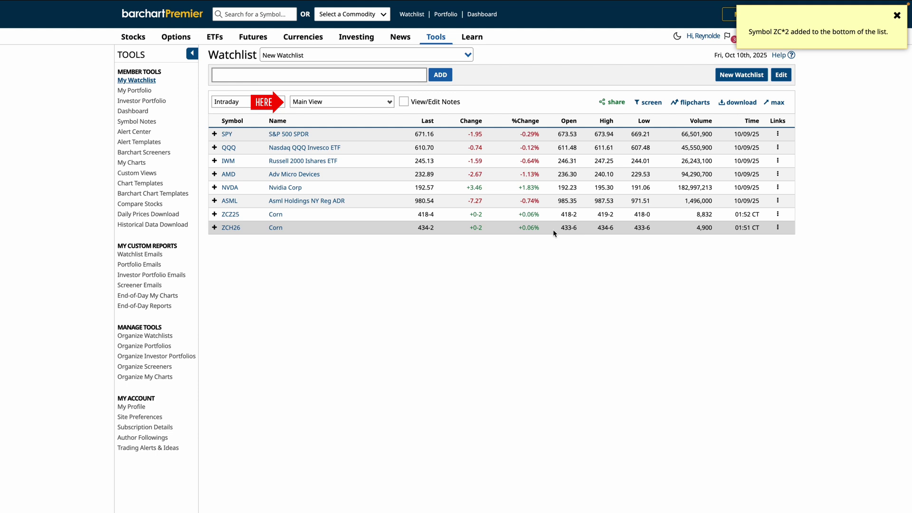
{"action": "left_click", "coordinate": [351, 101]}
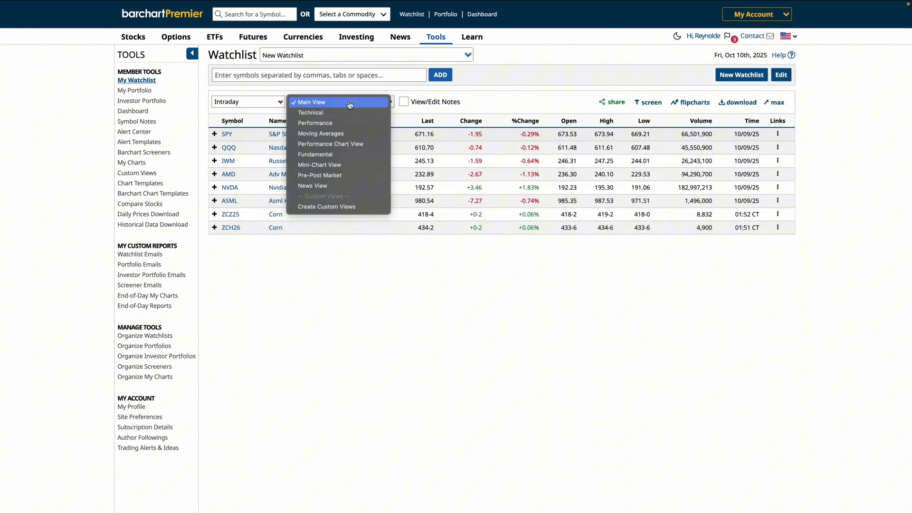
{"action": "left_click", "coordinate": [355, 165]}
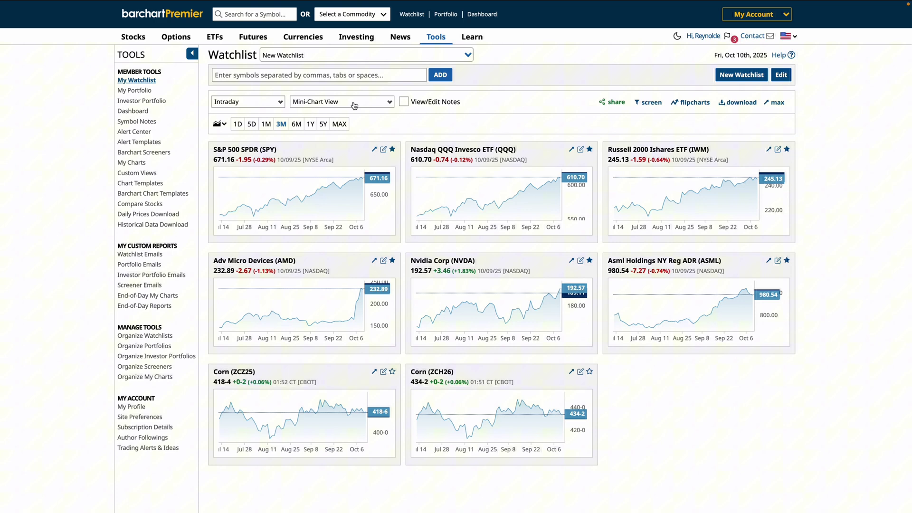
{"action": "left_click", "coordinate": [354, 102]}
{"action": "left_click", "coordinate": [337, 40]}
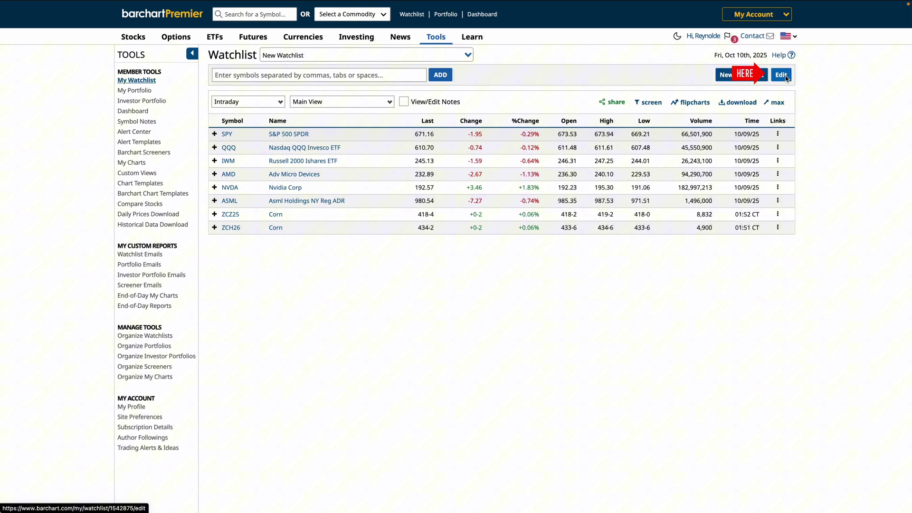
Step: In Edit Watchlist, sort symbols alphabetically, reorder them, and remove ASML
{"action": "left_click", "coordinate": [785, 78]}
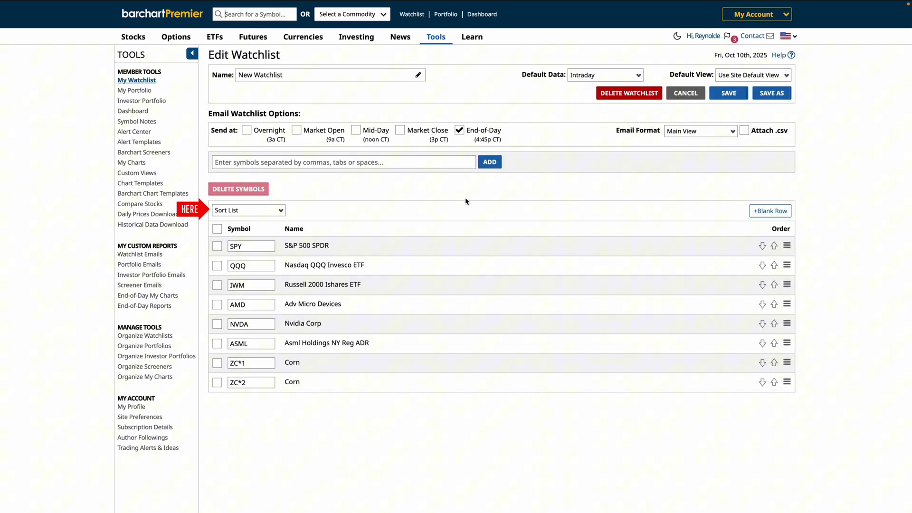
{"action": "left_click", "coordinate": [283, 213]}
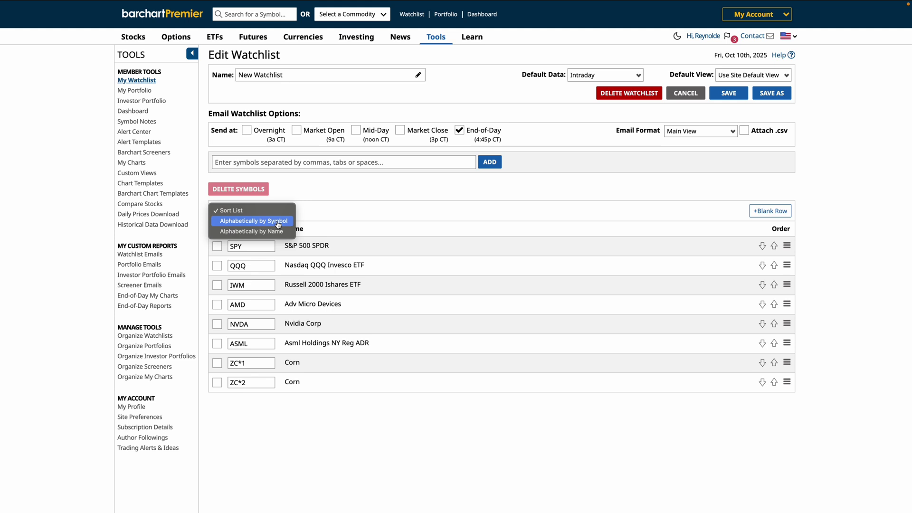
{"action": "left_click", "coordinate": [277, 222]}
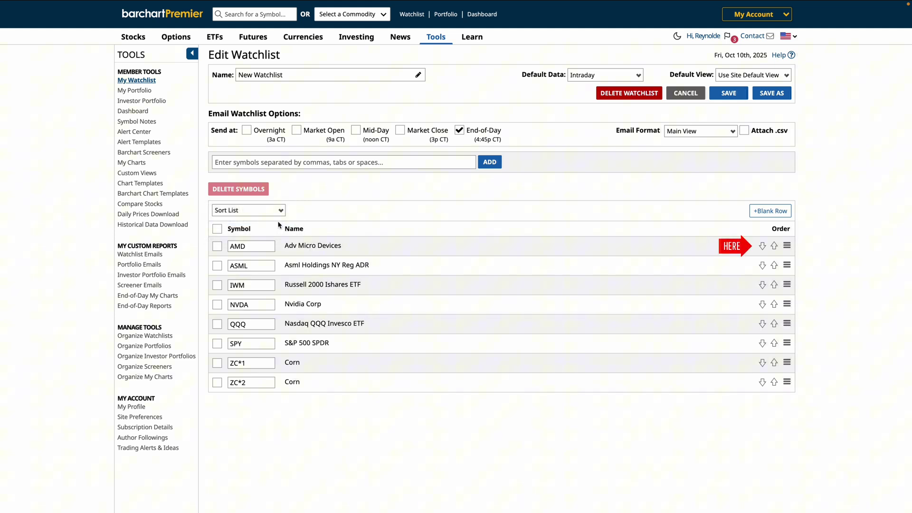
{"action": "left_click", "coordinate": [775, 247]}
{"action": "left_click_drag", "start_coordinate": [788, 246], "coordinate": [788, 272]}
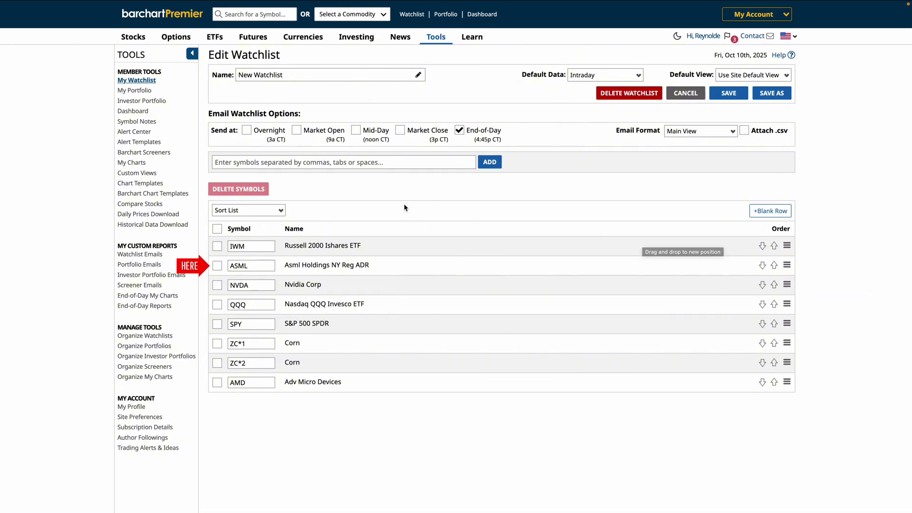
{"action": "left_click", "coordinate": [217, 267]}
{"action": "left_click", "coordinate": [238, 192]}
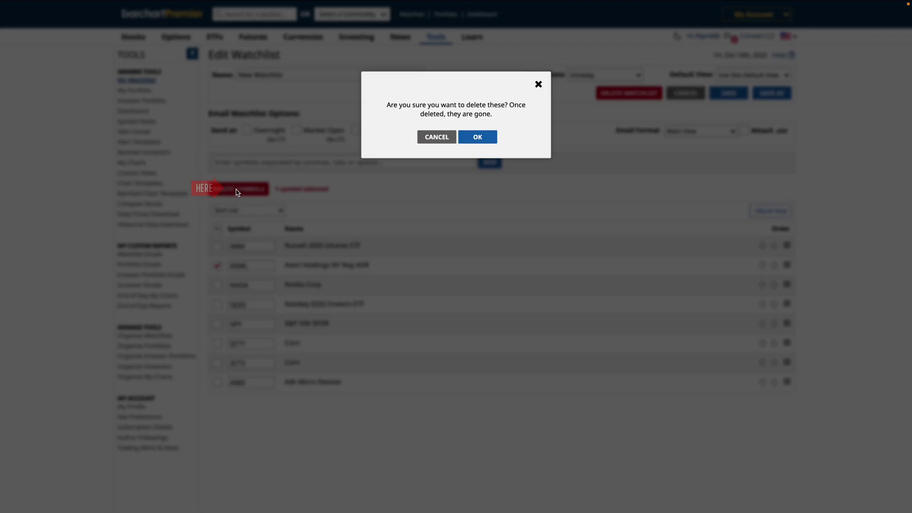
{"action": "left_click", "coordinate": [477, 138]}
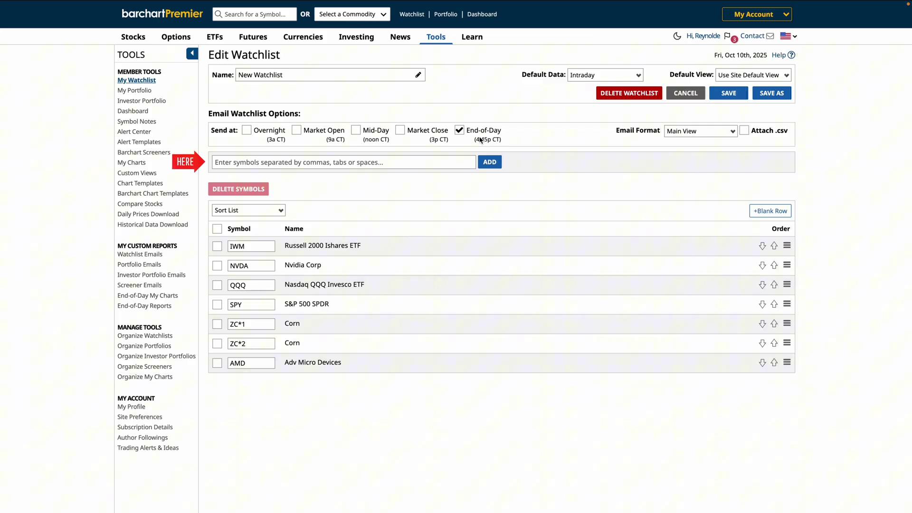
Step: Add IONQ and RGTI and turn off the End-of-Day watchlist email
{"action": "left_click", "coordinate": [436, 160]}
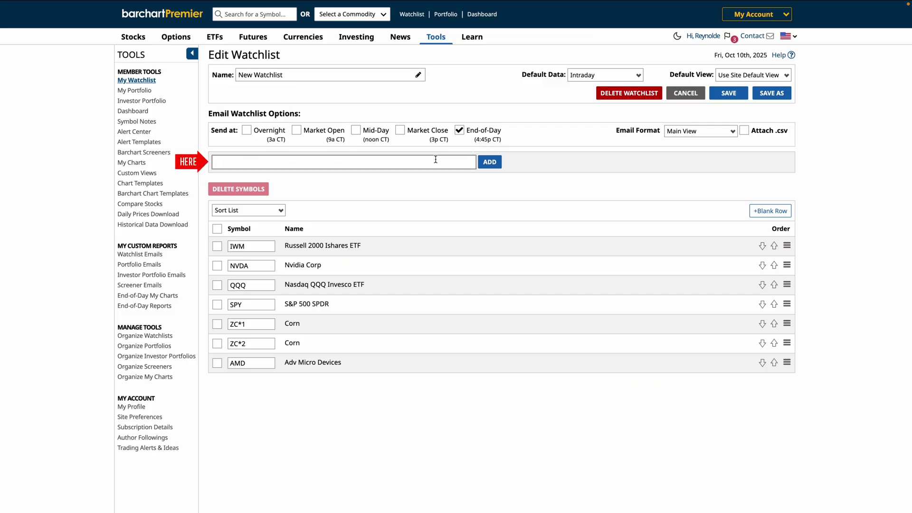
{"action": "type", "text": "IONQ RGTI"}
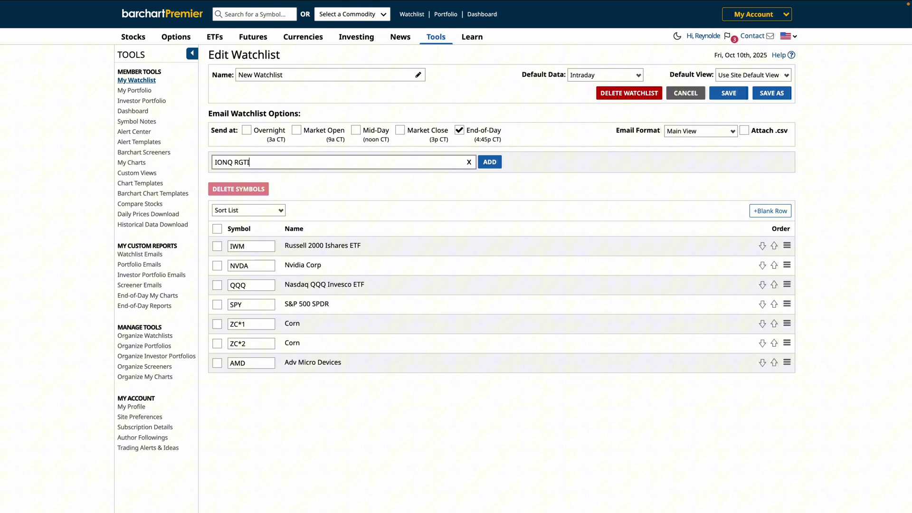
{"action": "key", "text": "Return"}
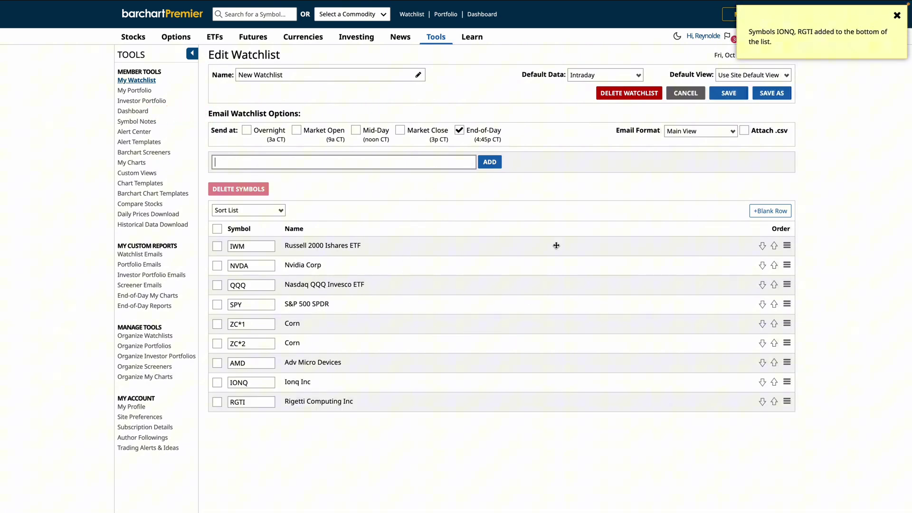
{"action": "left_click", "coordinate": [459, 132]}
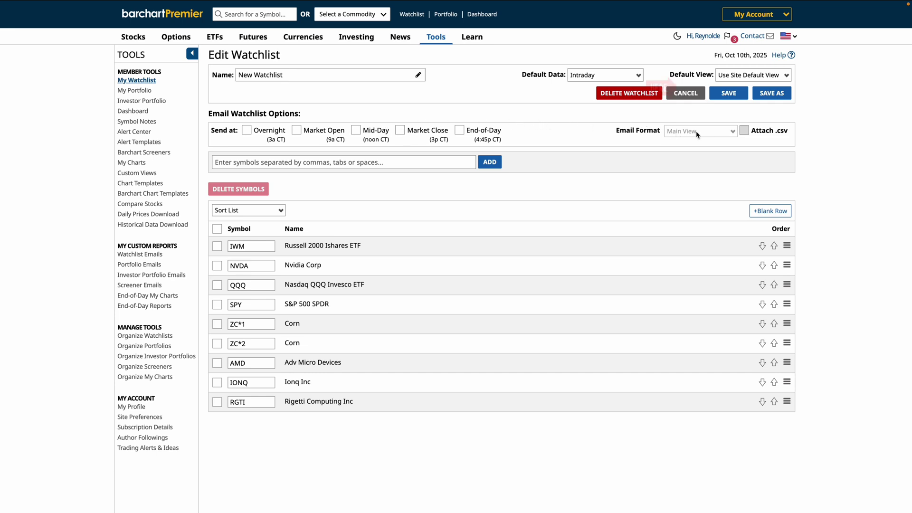
{"action": "scroll", "coordinate": [738, 104], "scroll_direction": "down", "scroll_amount": 1}
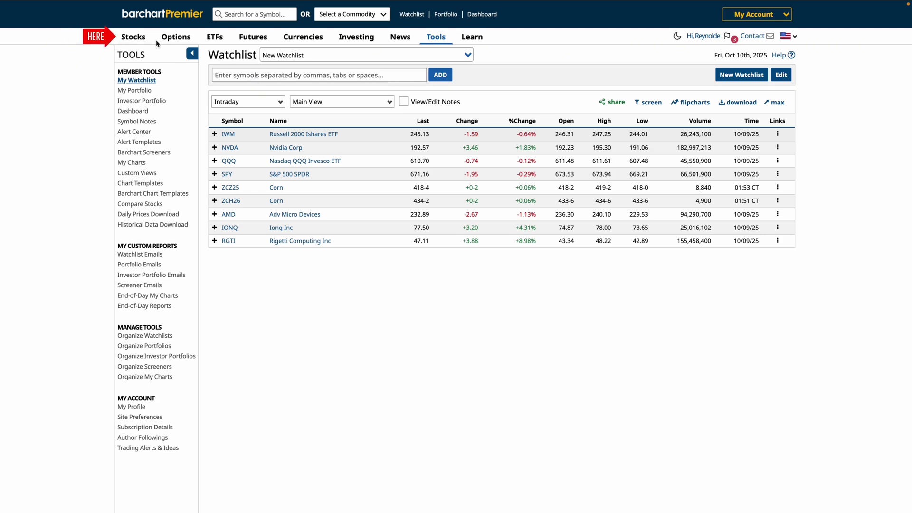
Step: From Stocks > Top 100 Stocks To Buy, add the IREN row to New Watchlist
{"action": "mouse_move", "coordinate": [141, 39]}
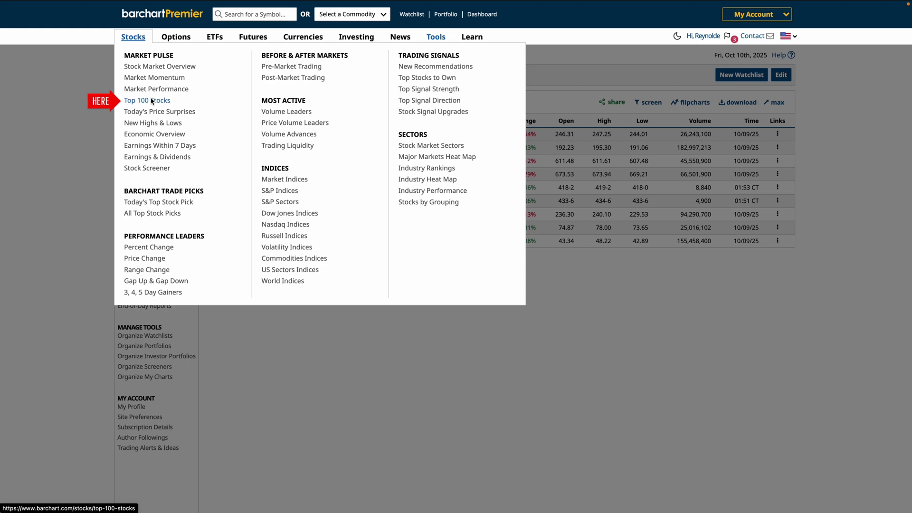
{"action": "left_click", "coordinate": [151, 100]}
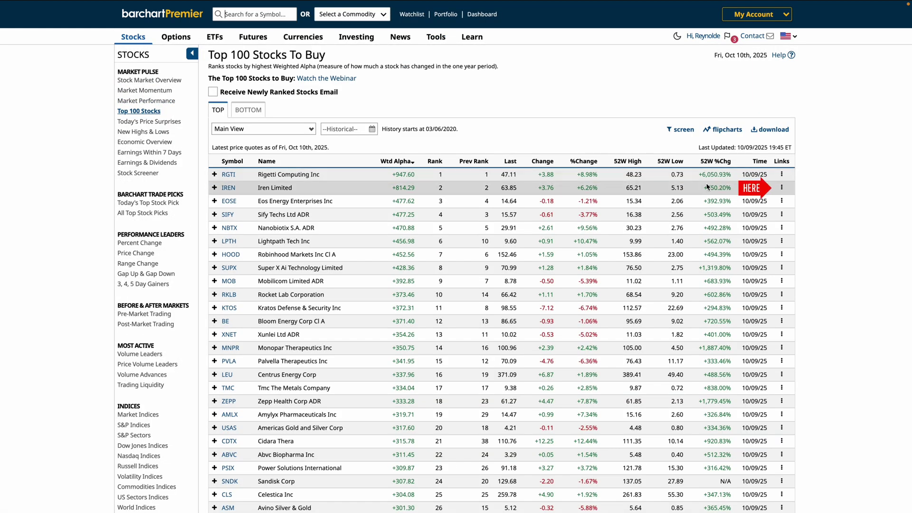
{"action": "left_click", "coordinate": [782, 188]}
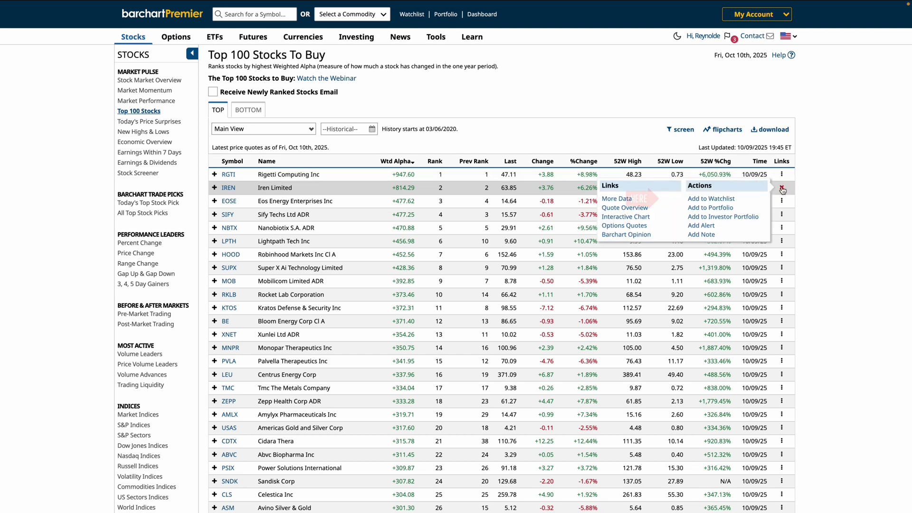
{"action": "left_click", "coordinate": [729, 198]}
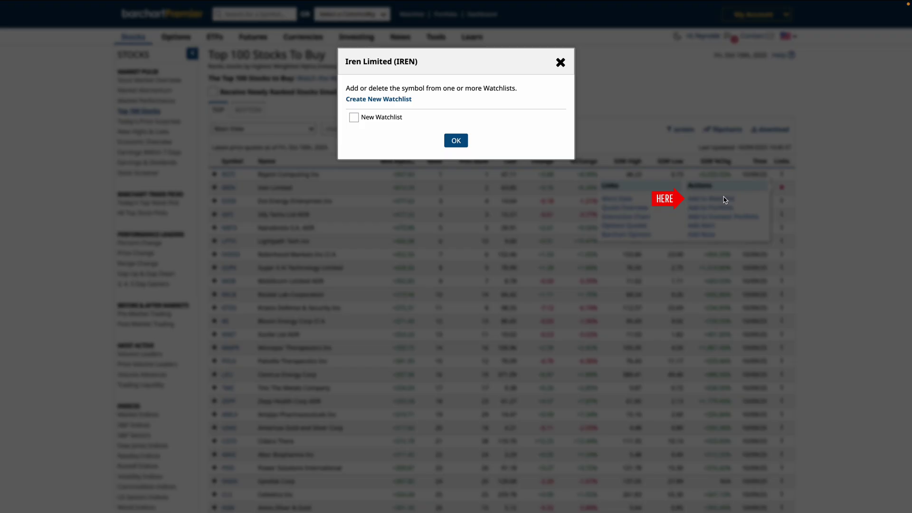
{"action": "left_click", "coordinate": [382, 120]}
{"action": "left_click", "coordinate": [448, 140]}
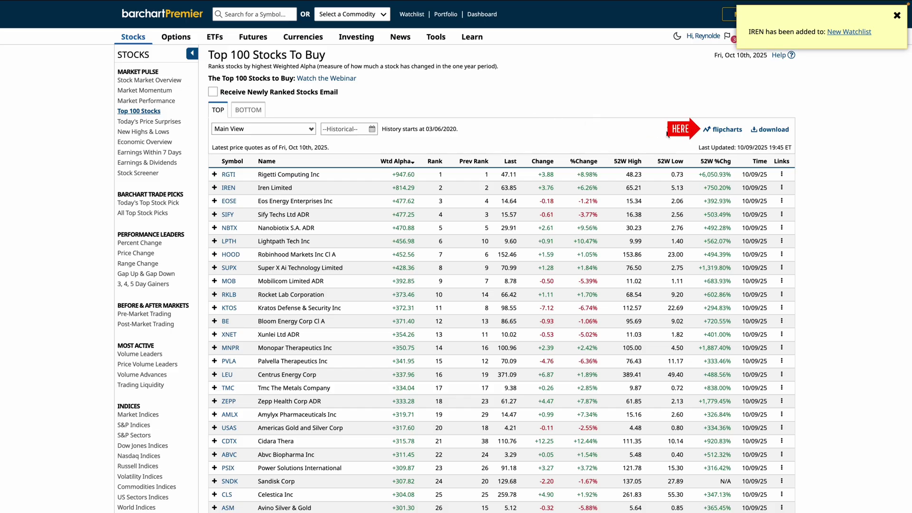
Step: In the Top 100 flipcharts, keep RGTI, add EOSE to New Watchlist, then close the charts
{"action": "left_click", "coordinate": [726, 131]}
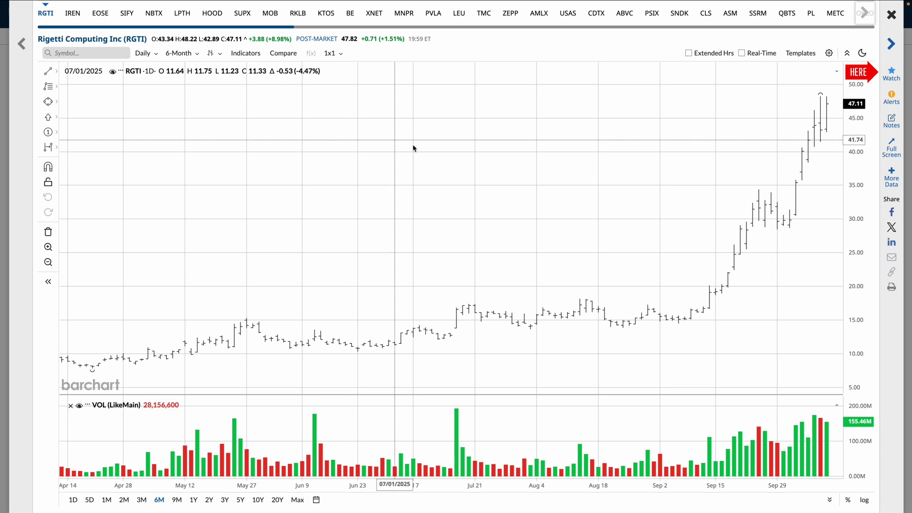
{"action": "left_click", "coordinate": [894, 82]}
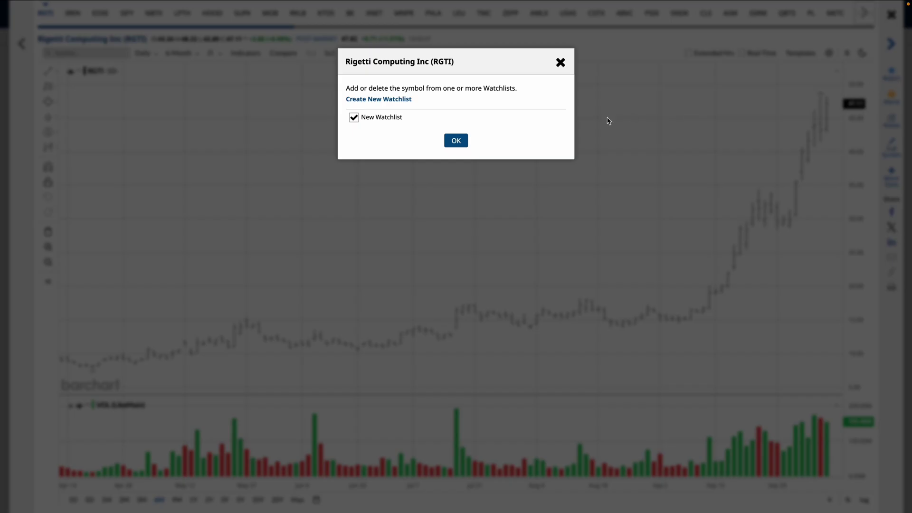
{"action": "left_click", "coordinate": [204, 61]}
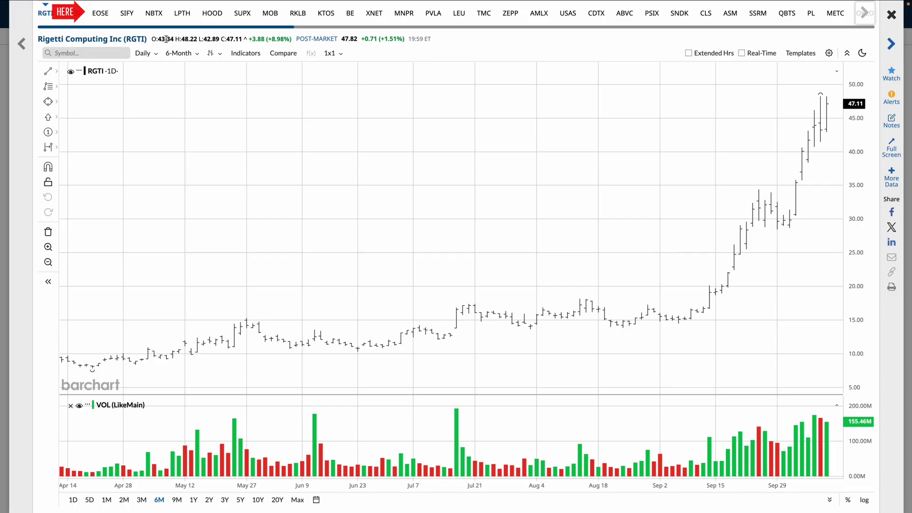
{"action": "left_click", "coordinate": [105, 15]}
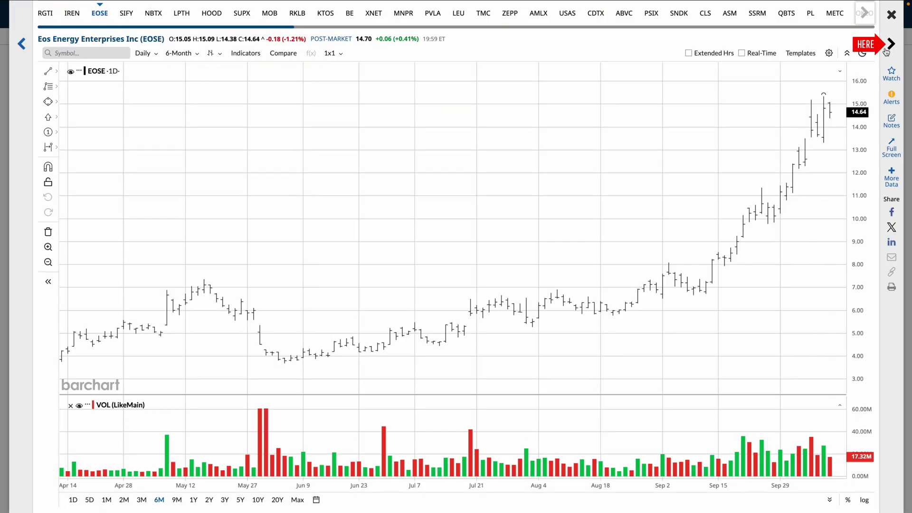
{"action": "left_click", "coordinate": [894, 78]}
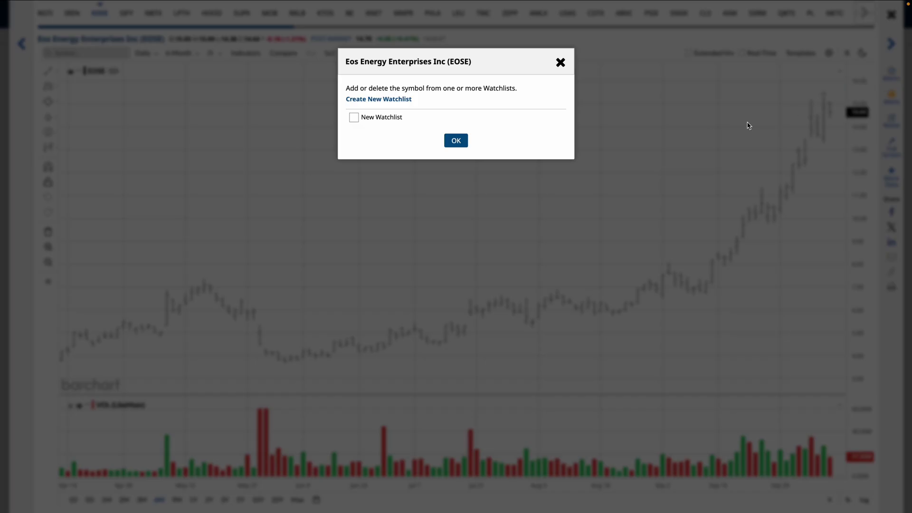
{"action": "left_click", "coordinate": [460, 144]}
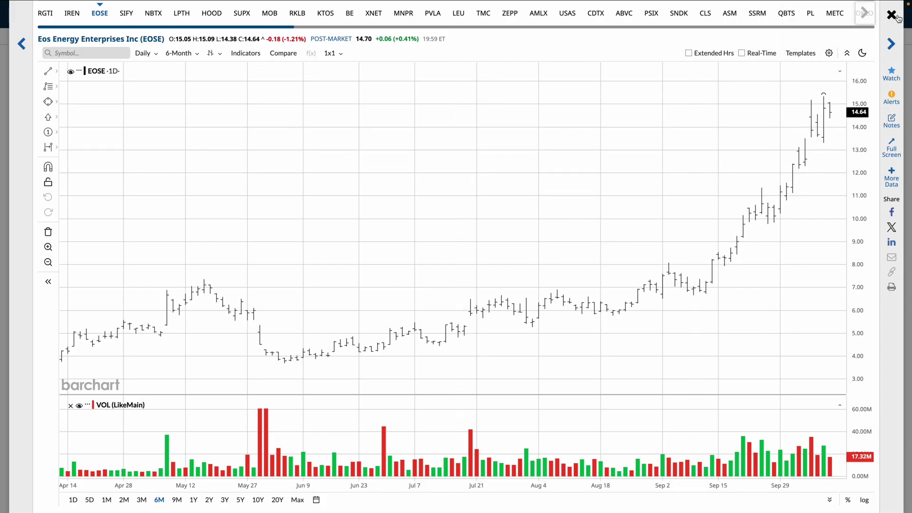
{"action": "left_click", "coordinate": [890, 44]}
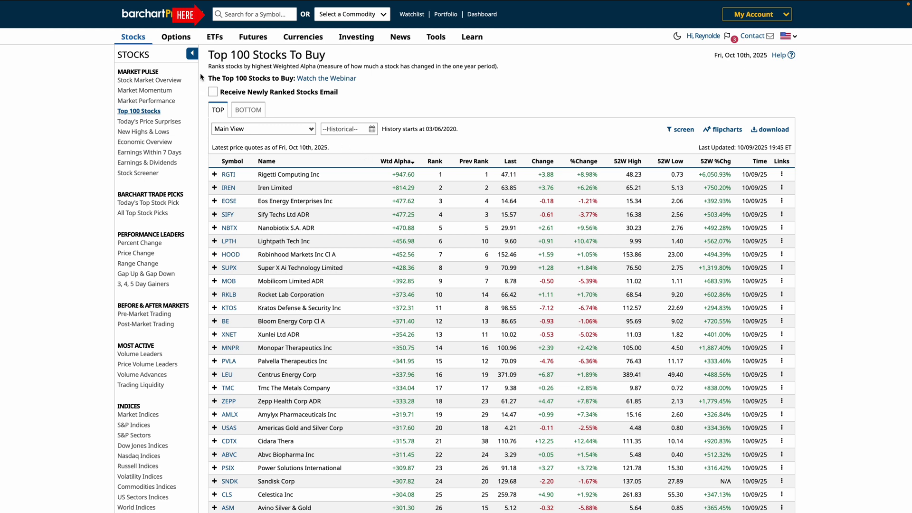
Step: Search for Apple Inc (AAPL) and add it to New Watchlist
{"action": "left_click", "coordinate": [240, 13]}
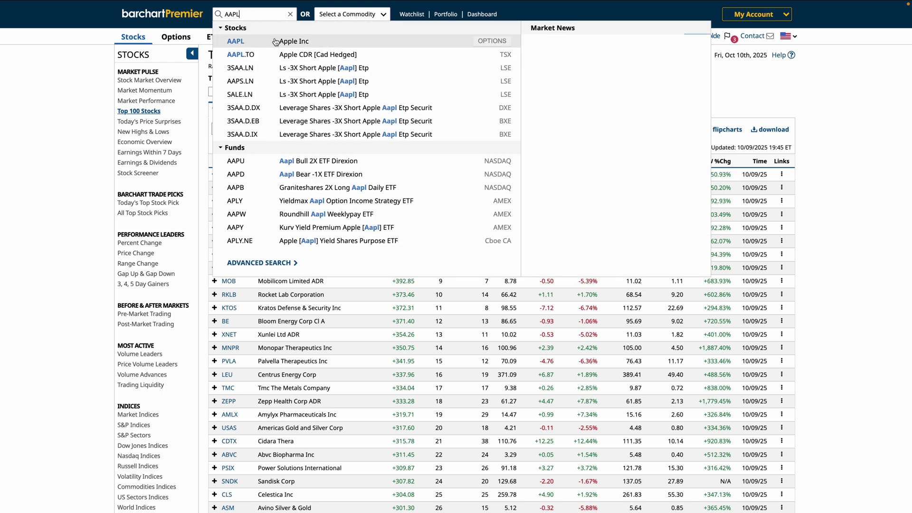
{"action": "left_click", "coordinate": [274, 38]}
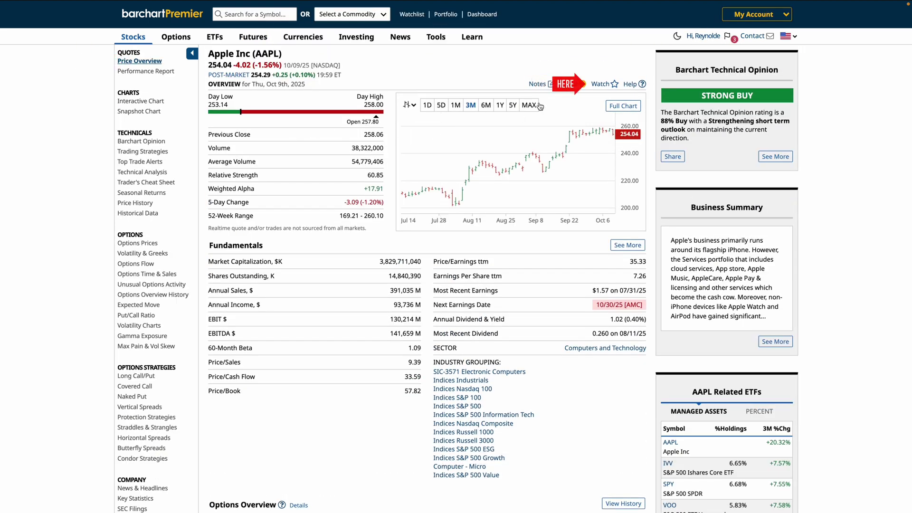
{"action": "left_click", "coordinate": [605, 86]}
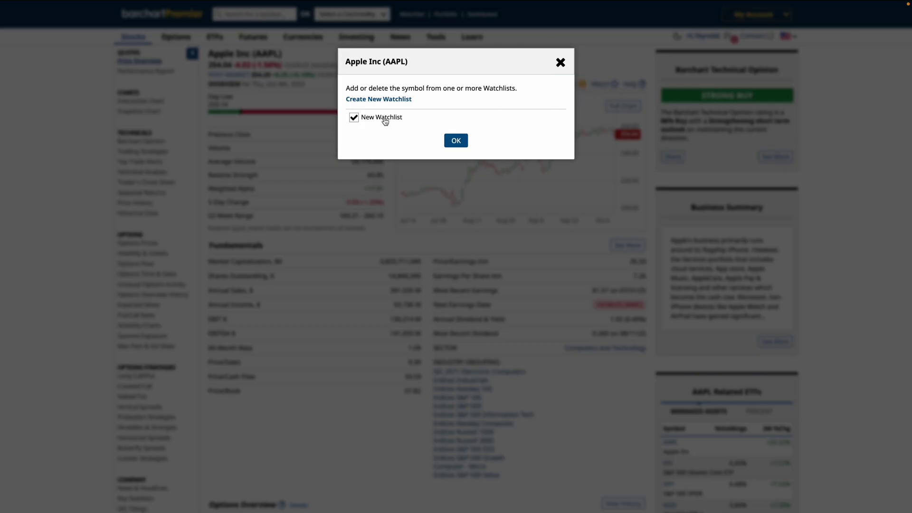
{"action": "left_click", "coordinate": [456, 140]}
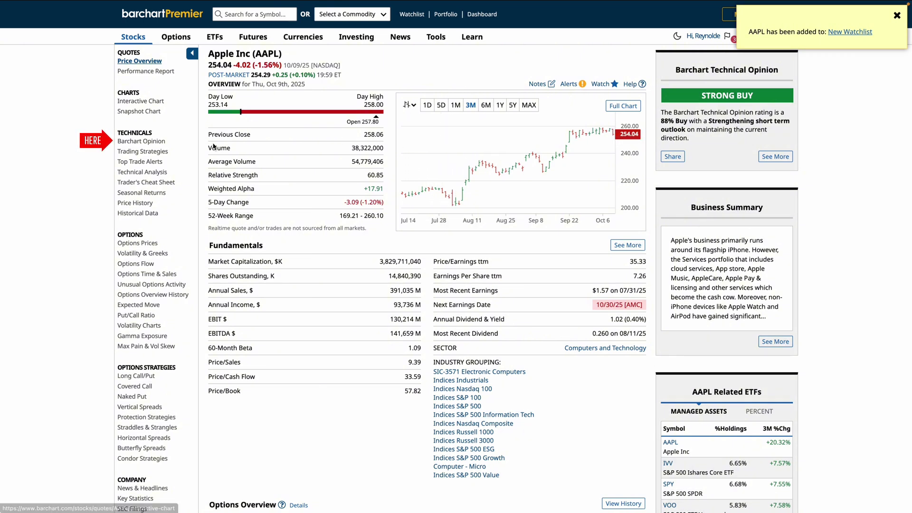
Step: Show AAPL's Barchart Opinion page, keeping AAPL in New Watchlist
{"action": "left_click", "coordinate": [160, 141]}
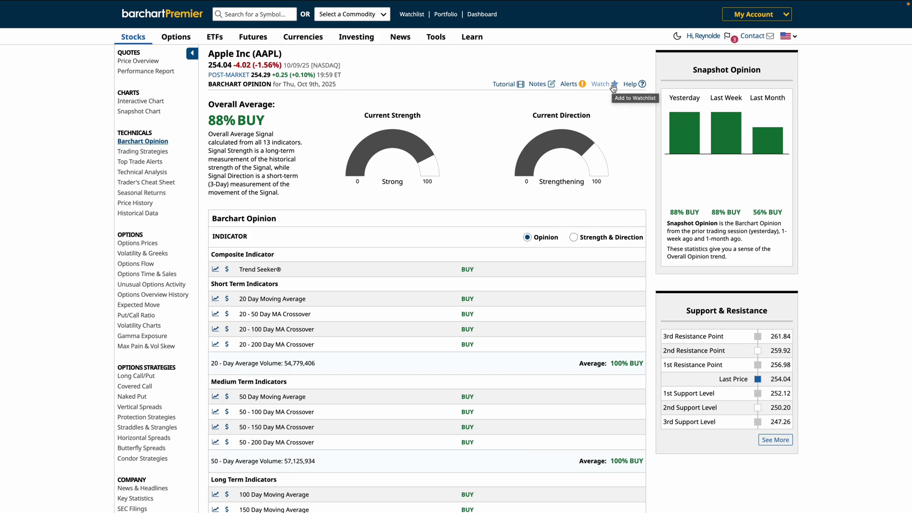
{"action": "left_click", "coordinate": [613, 86]}
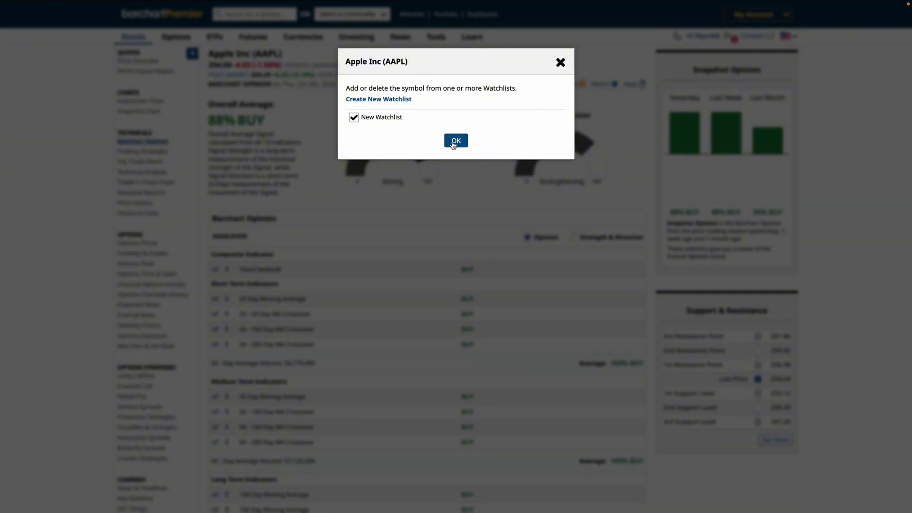
{"action": "left_click", "coordinate": [455, 141]}
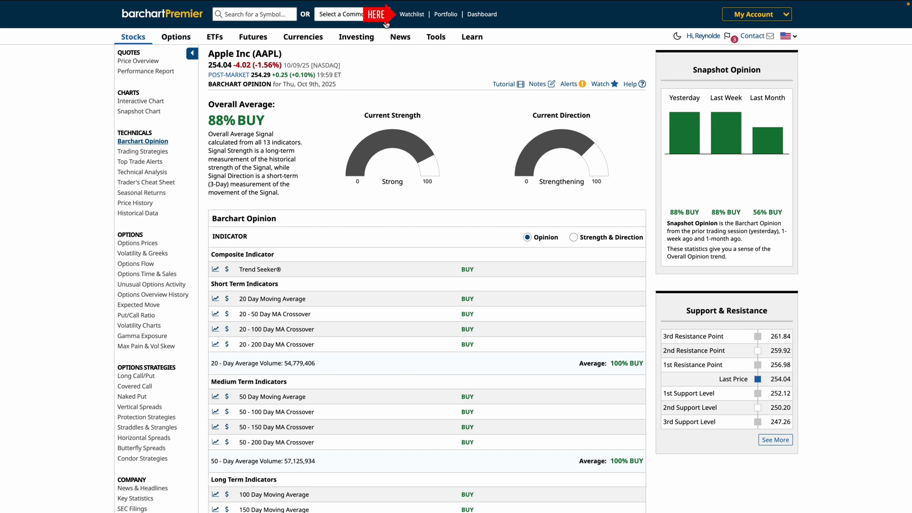
Step: Show New Watchlist's 12 symbols as flipcharts, view AMD, then return to the list
{"action": "left_click", "coordinate": [415, 17]}
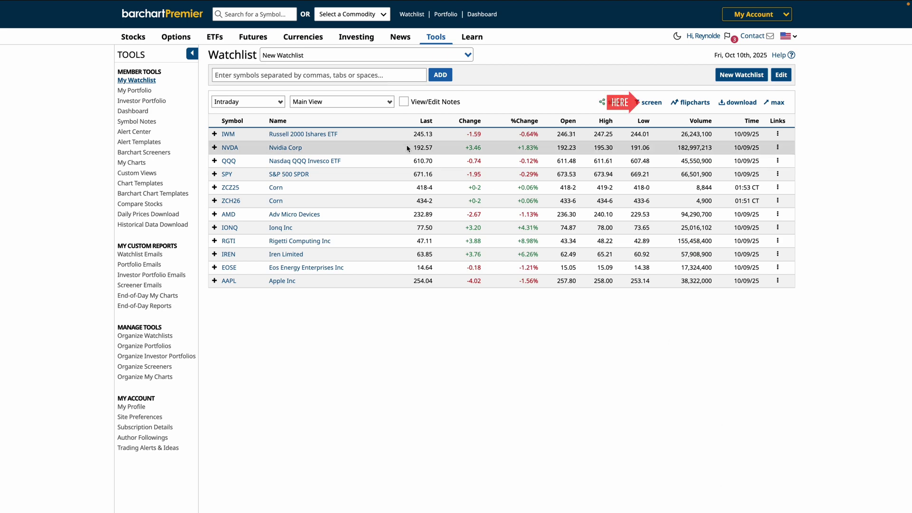
{"action": "left_click", "coordinate": [695, 103]}
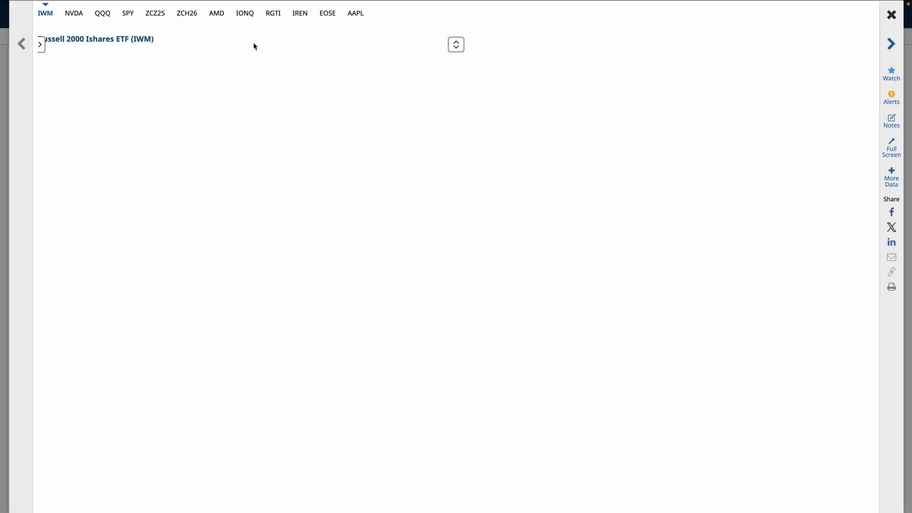
{"action": "left_click", "coordinate": [217, 14]}
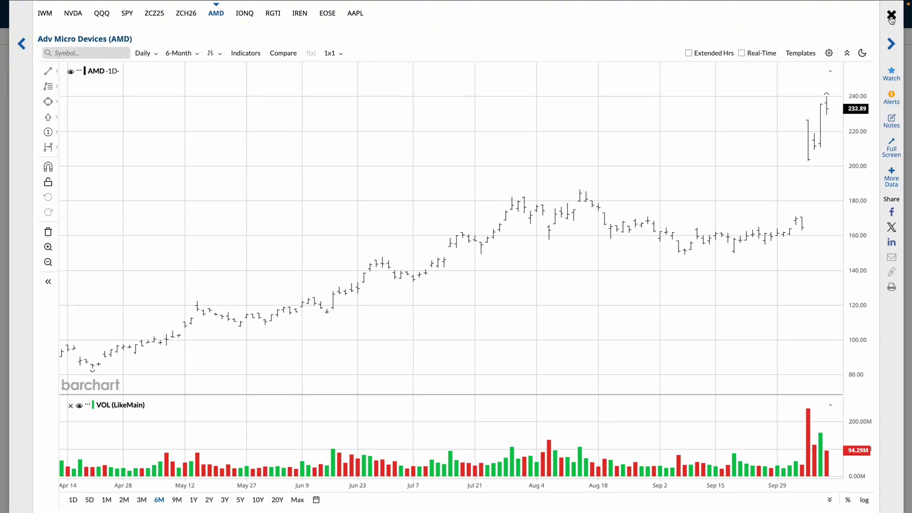
{"action": "left_click", "coordinate": [892, 15]}
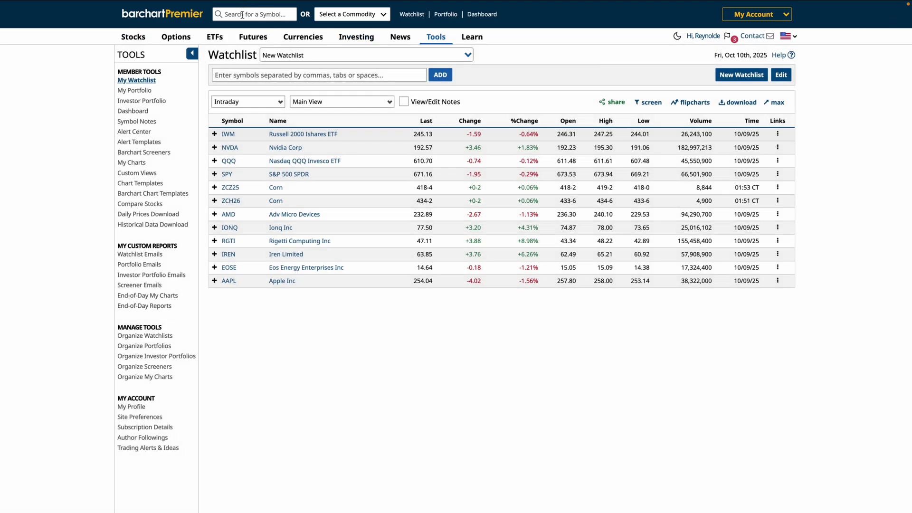
{"action": "left_click", "coordinate": [196, 14]}
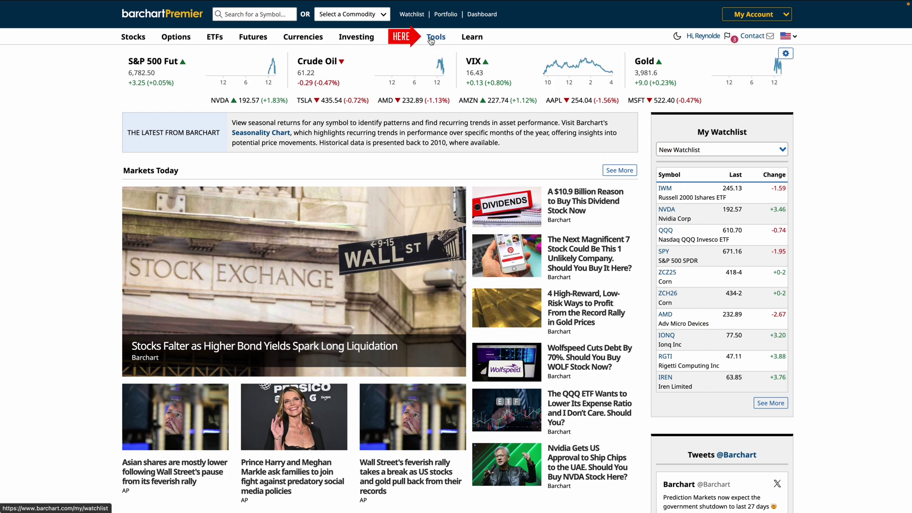
{"action": "mouse_move", "coordinate": [436, 40]}
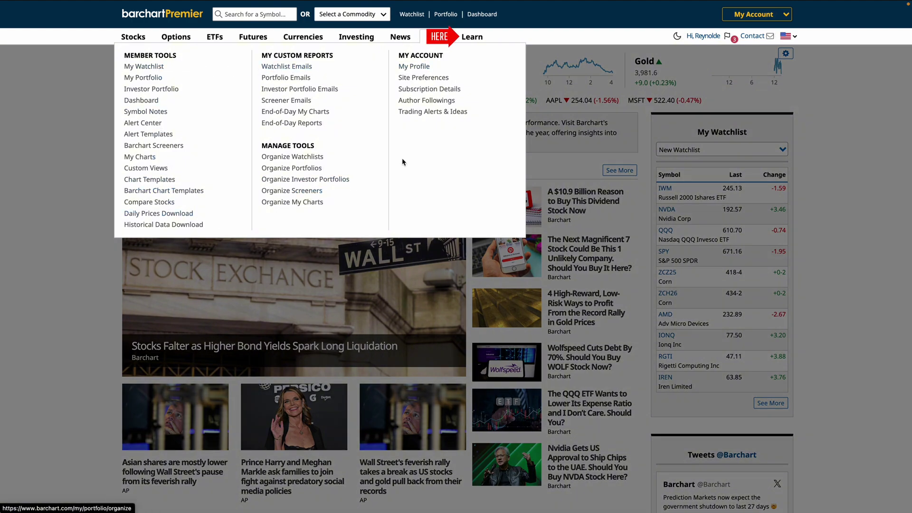
{"action": "mouse_move", "coordinate": [467, 39]}
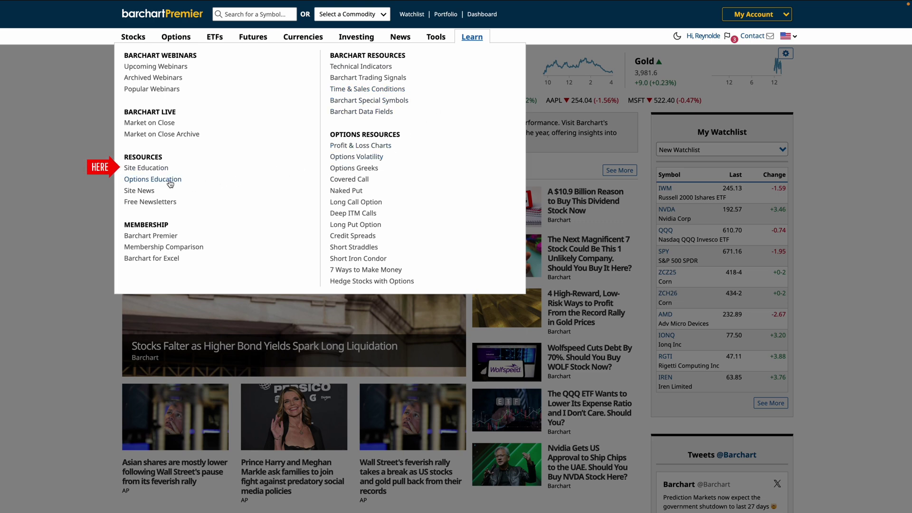
{"action": "left_click", "coordinate": [158, 168]}
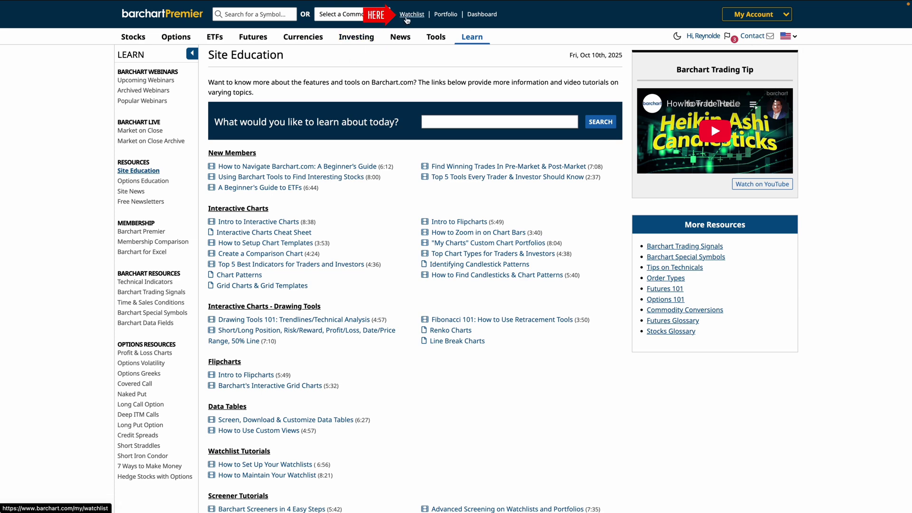
{"action": "left_click", "coordinate": [412, 14]}
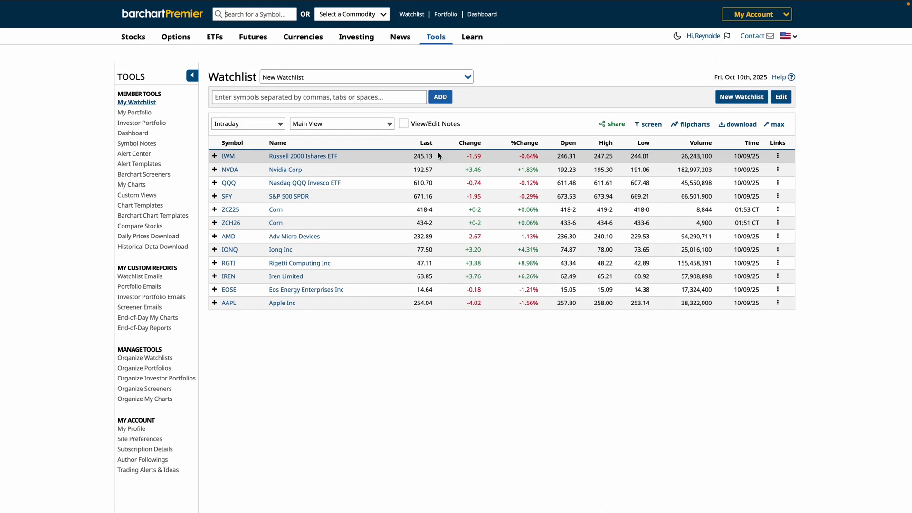